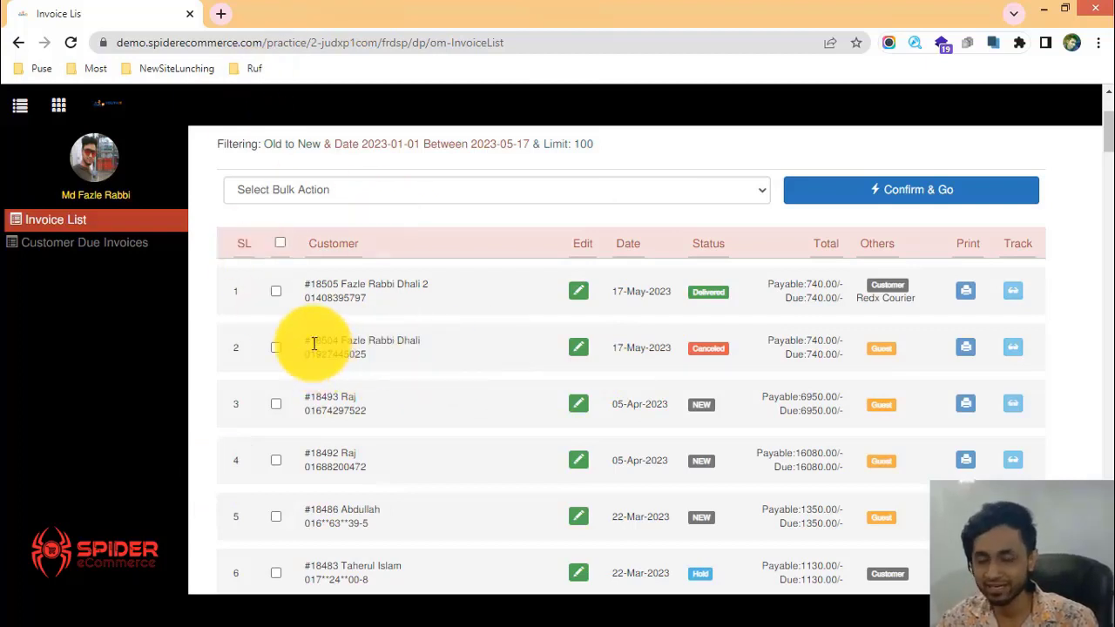
- Open invoice #18493 from row 3 and review its two products and 6,950.00 ৳ total
left_click(579, 403)
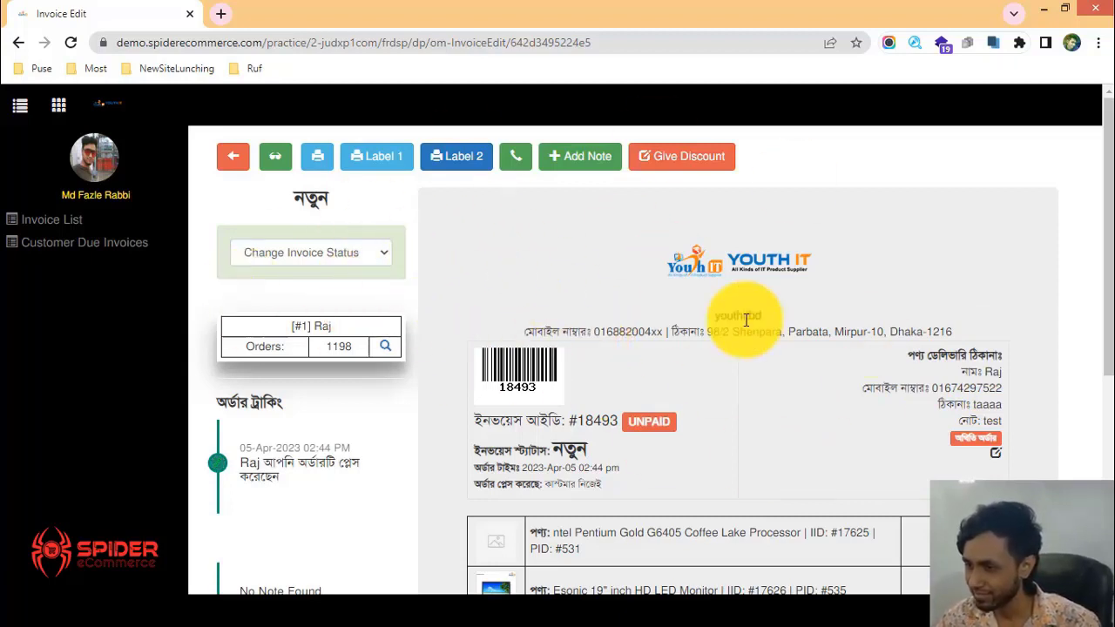
scroll(699, 379, "down", 2)
scroll(871, 348, "down", 1)
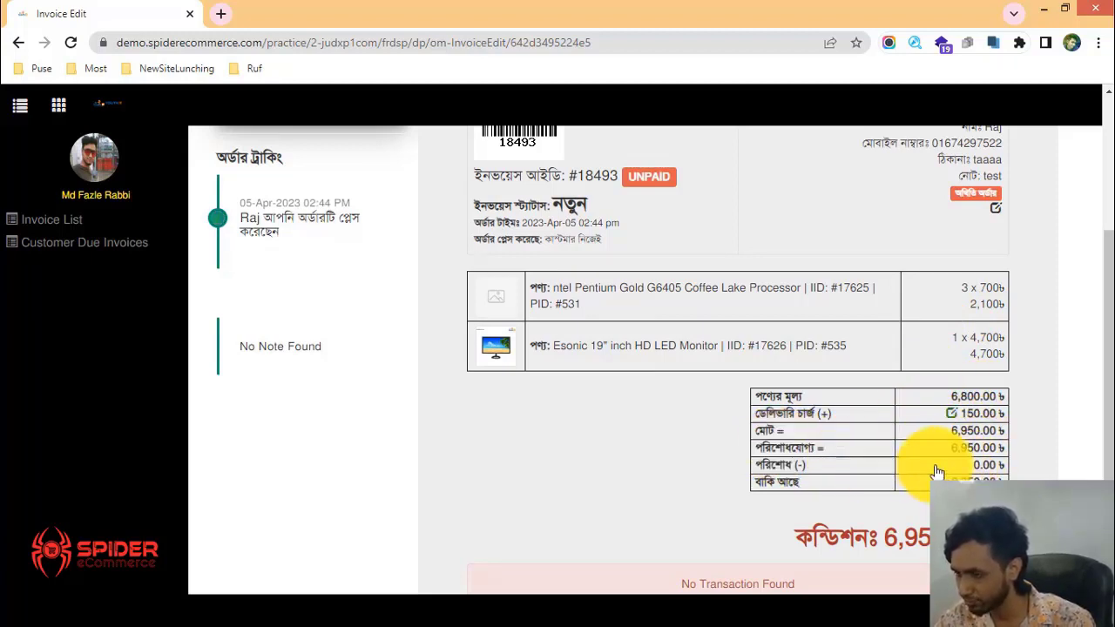
scroll(944, 457, "up", 3)
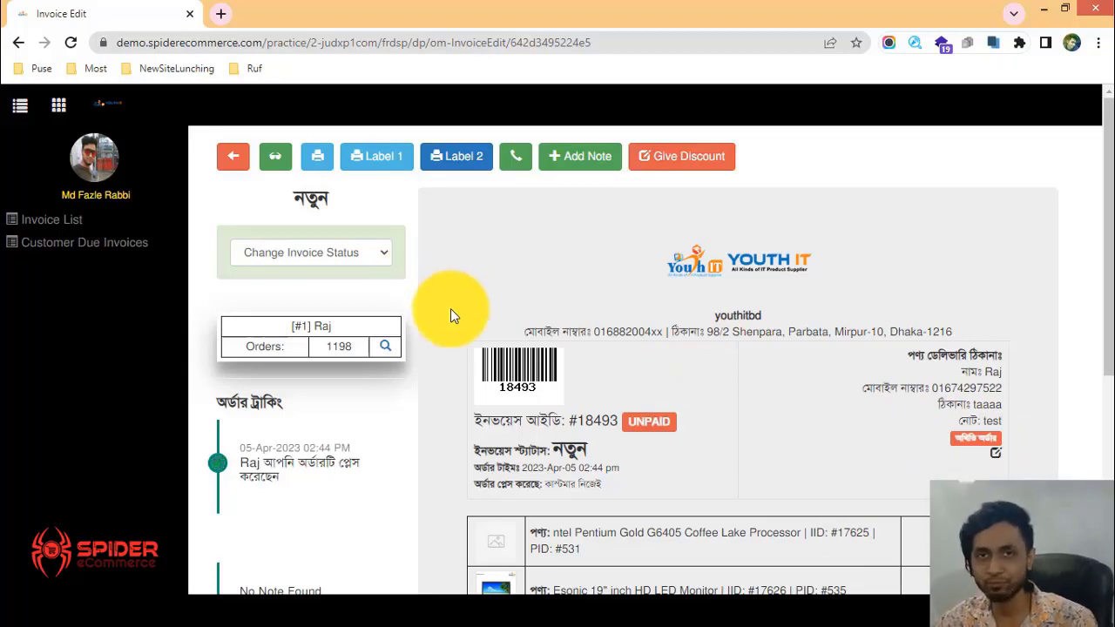
scroll(450, 308, "down", 2)
scroll(730, 366, "down", 2)
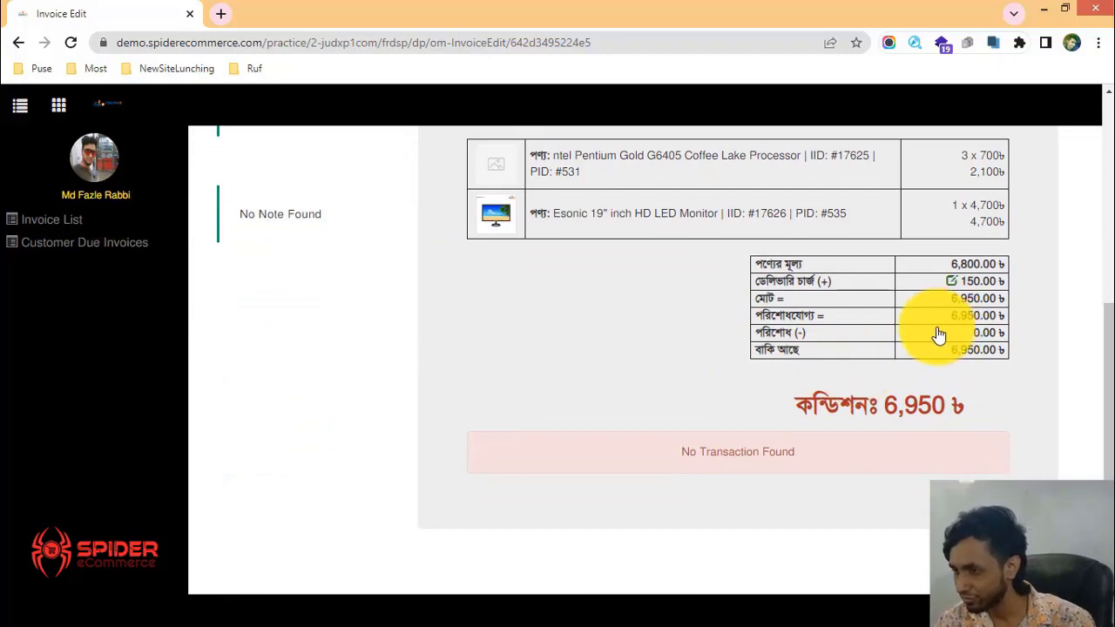
scroll(696, 340, "up", 4)
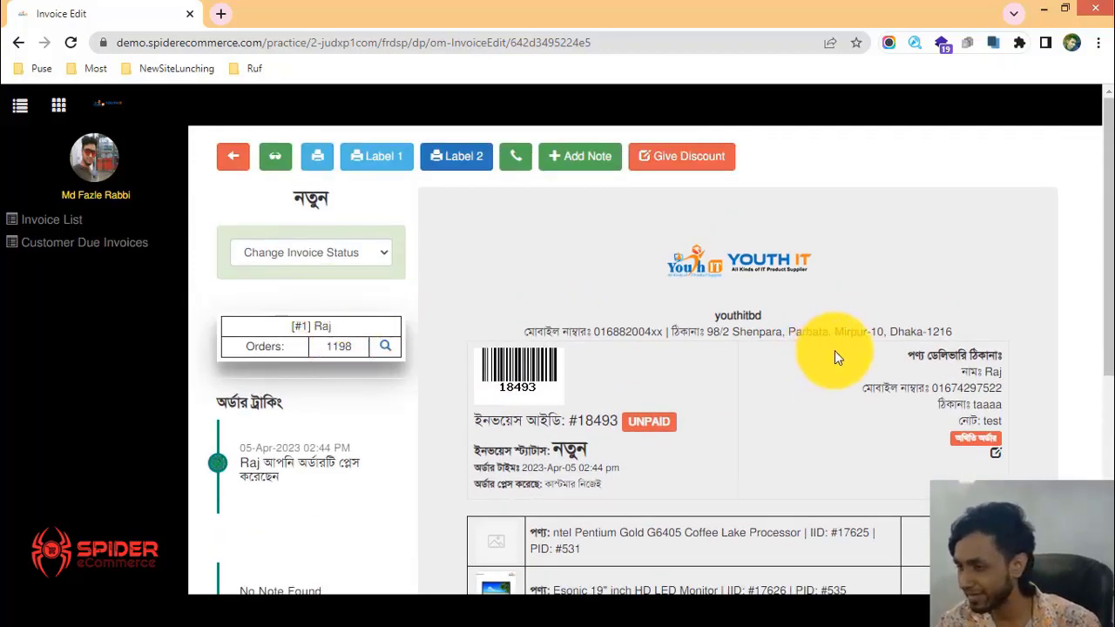
scroll(973, 309, "down", 2)
scroll(974, 348, "down", 2)
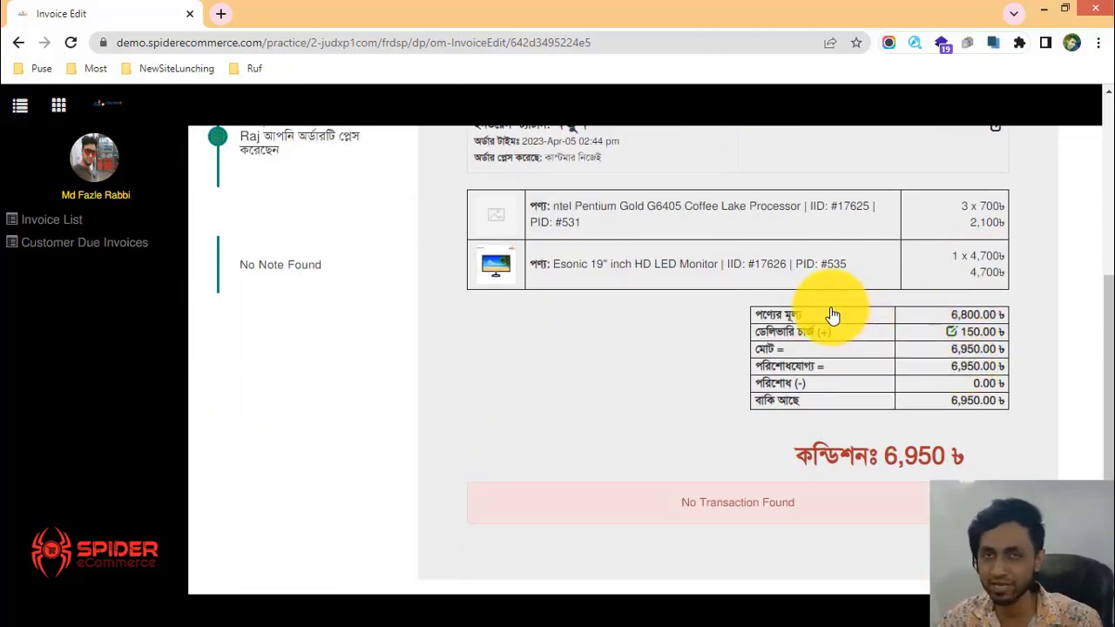
scroll(827, 309, "up", 2)
scroll(822, 305, "up", 2)
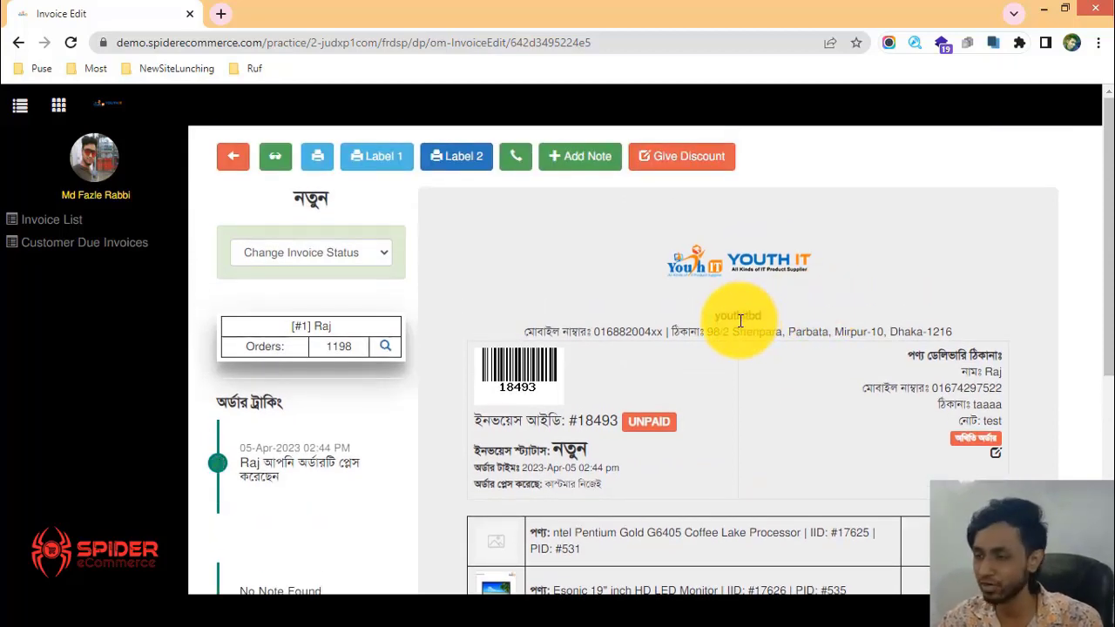
scroll(740, 339, "down", 1)
scroll(831, 330, "down", 2)
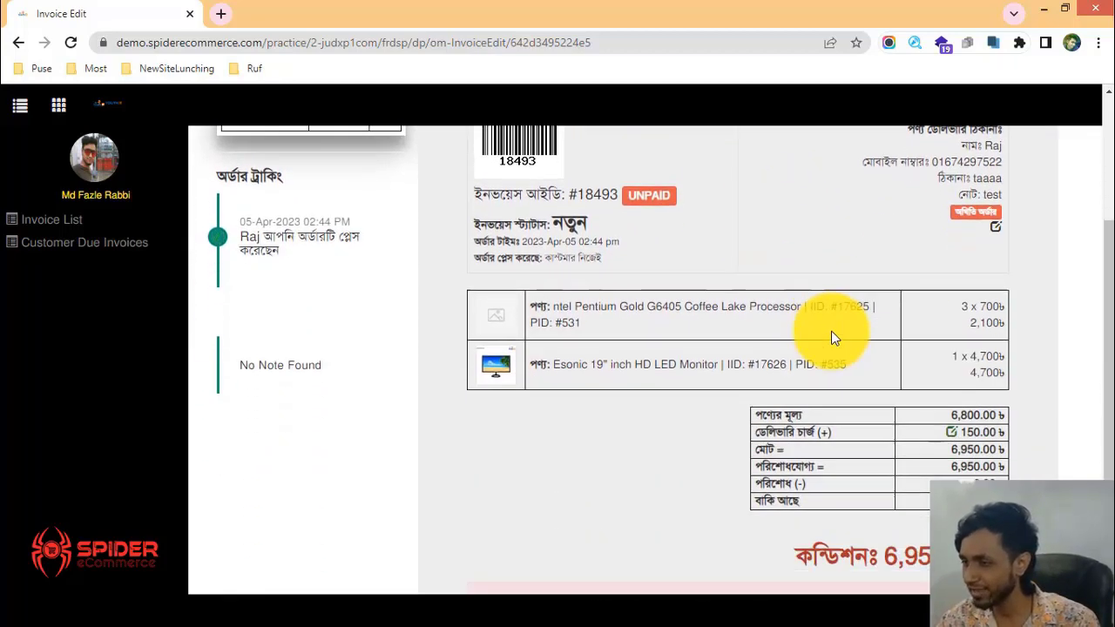
scroll(830, 331, "up", 2)
scroll(831, 331, "up", 1)
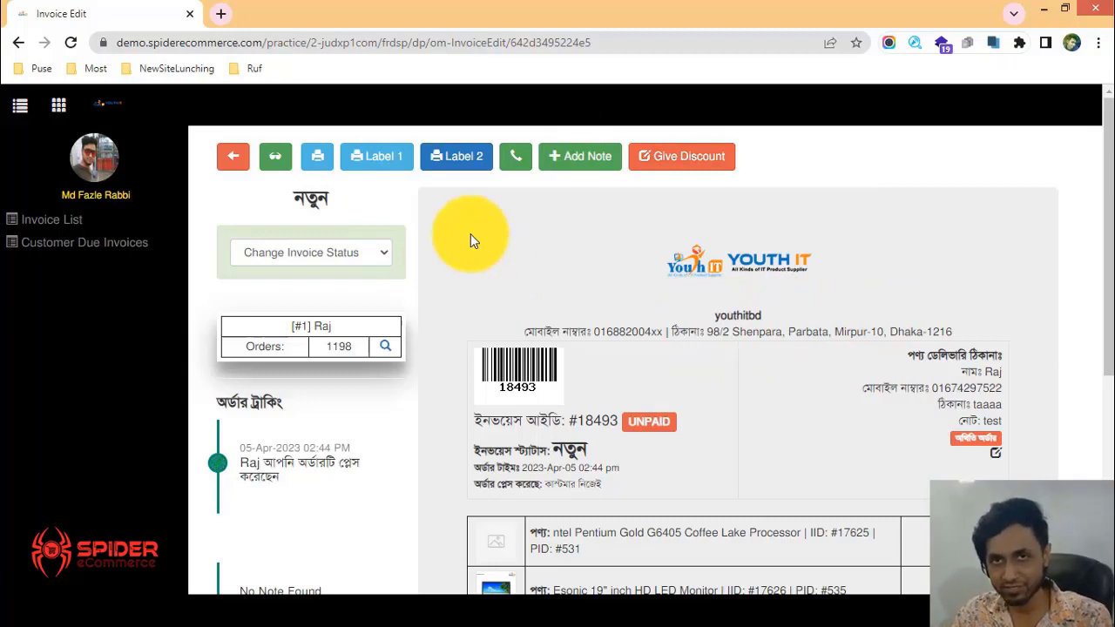
- Expand the Change Invoice Status dropdown on invoice #18493 to list its status options
left_click(268, 253)
left_click(268, 253)
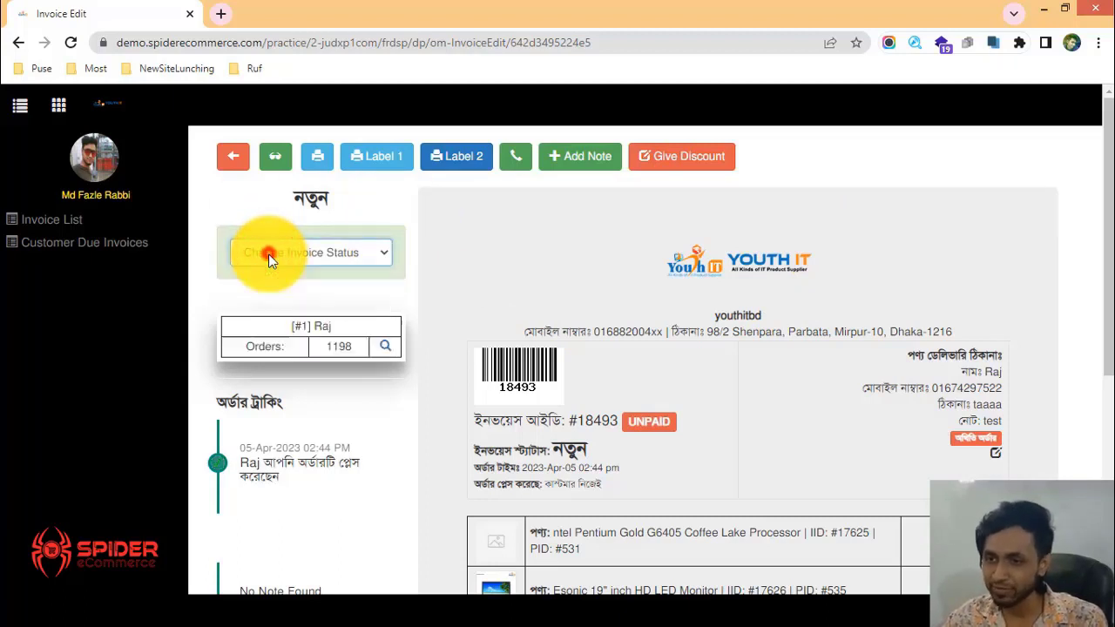
left_click(266, 254)
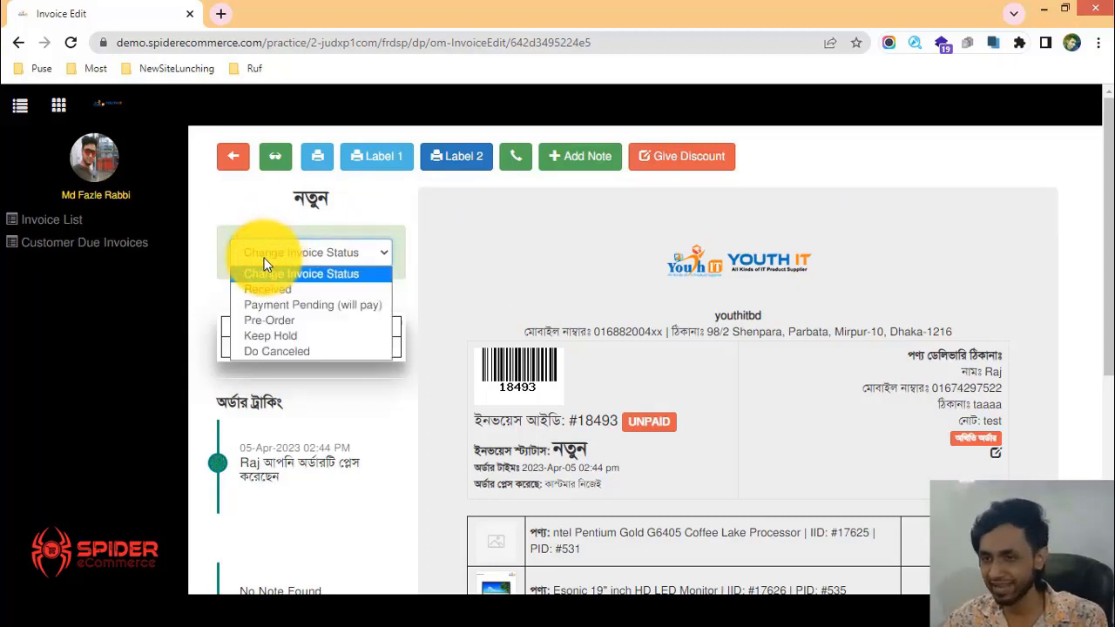
left_click(262, 252)
left_click(258, 250)
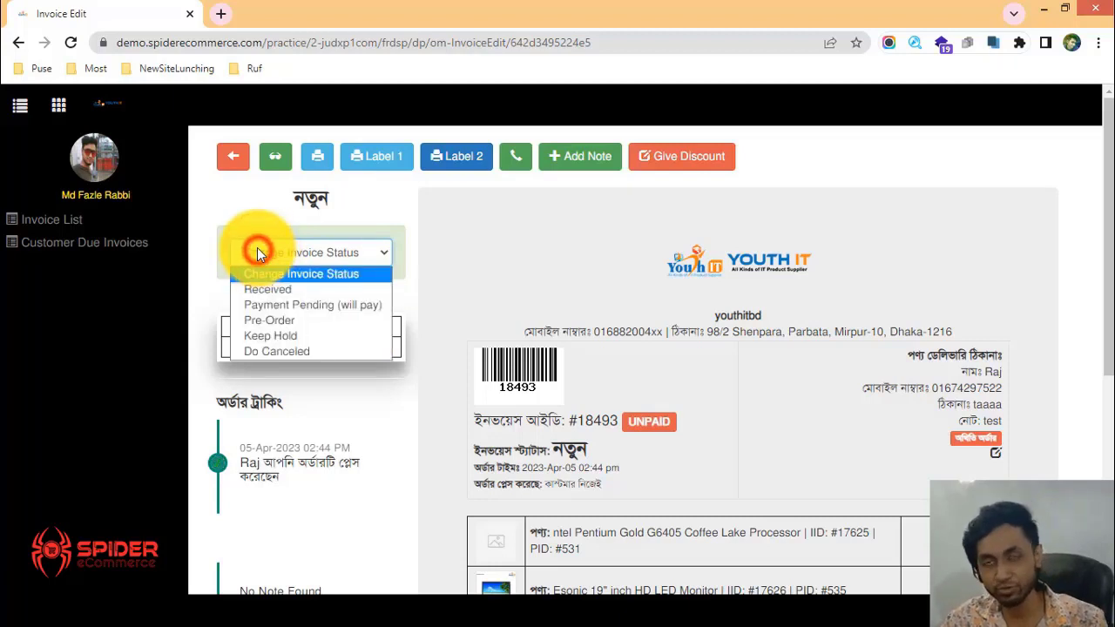
left_click(256, 247)
left_click(255, 248)
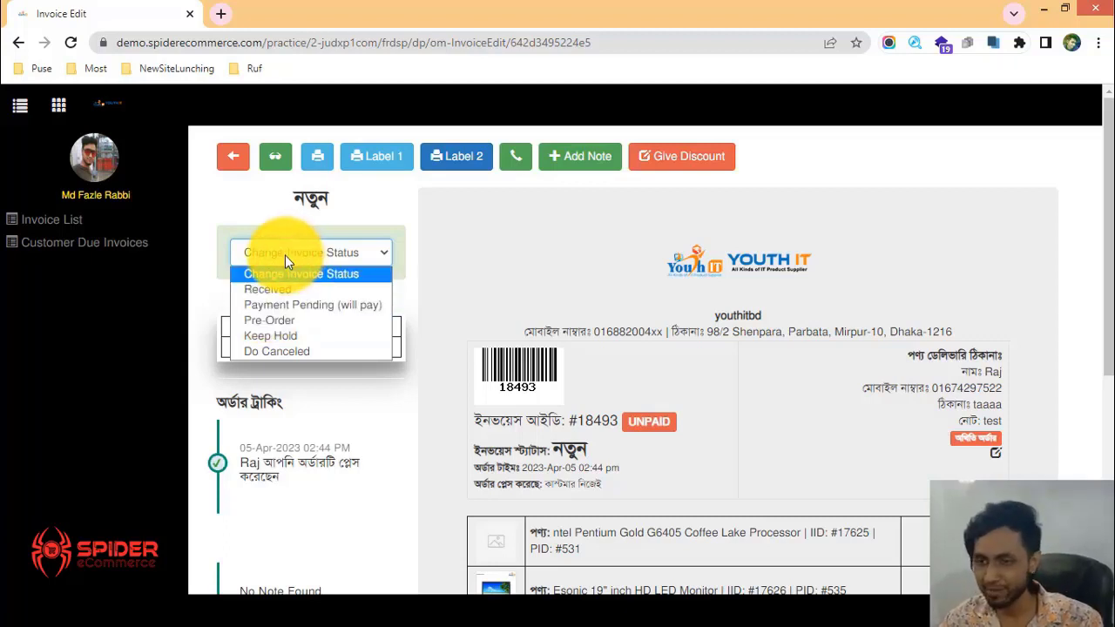
left_click(298, 228)
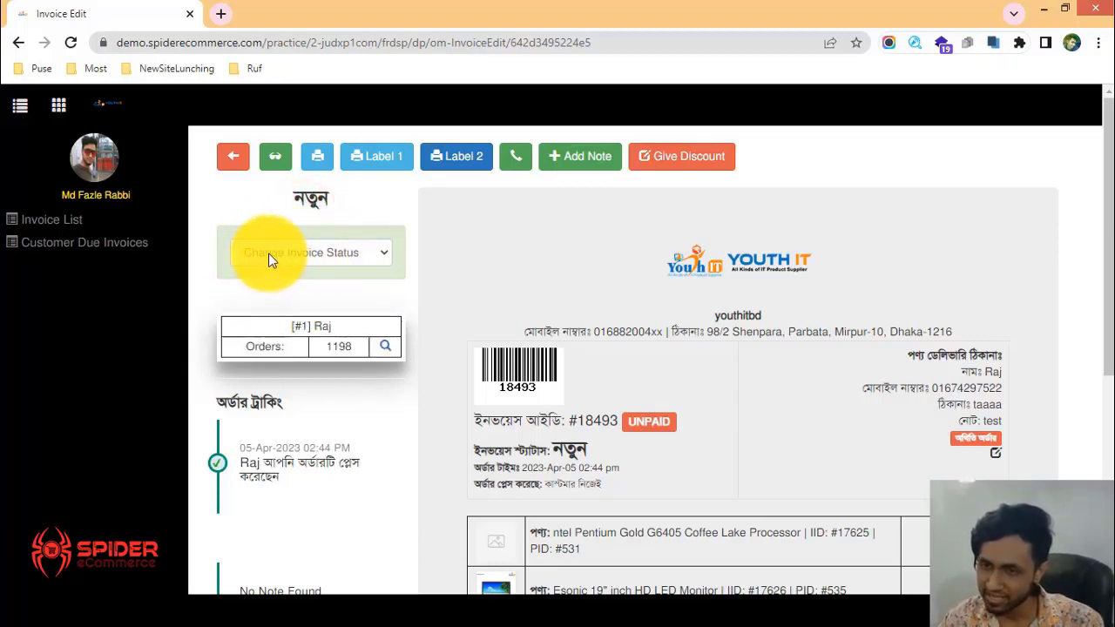
left_click(297, 251)
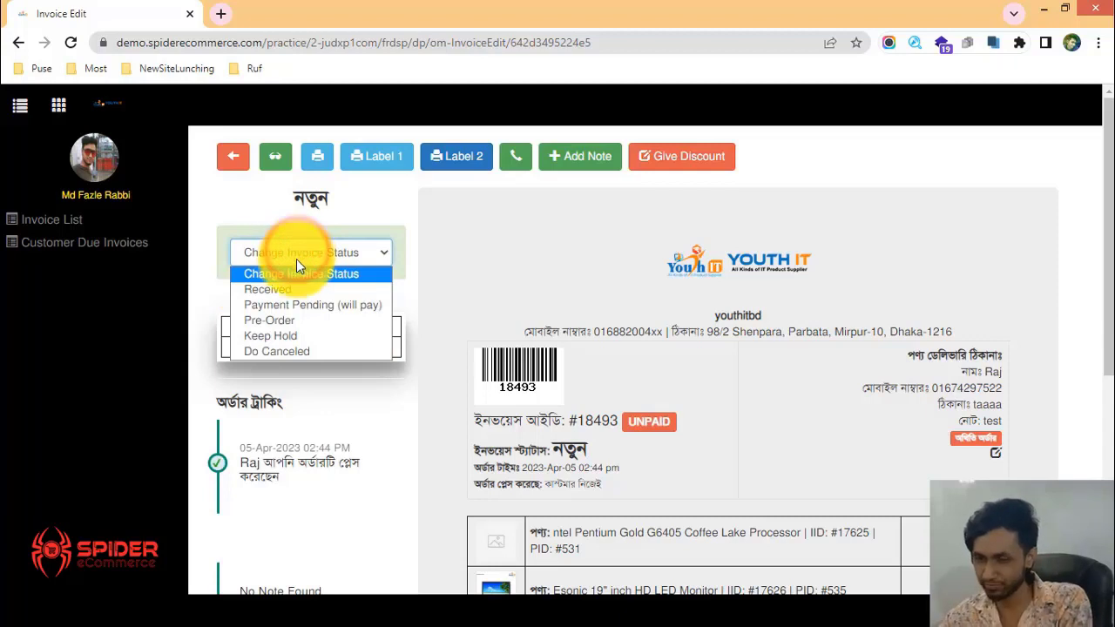
- Change the invoice status to Payment Pending (will pay), then return to the Invoice List
left_click(306, 306)
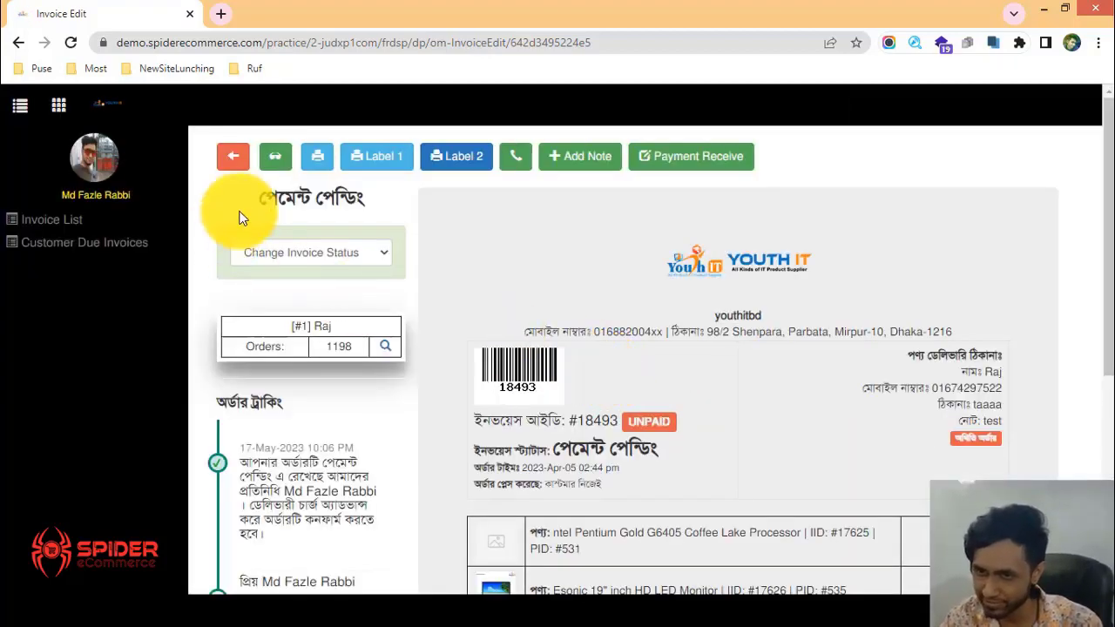
left_click_drag(250, 198, 379, 203)
left_click(378, 198)
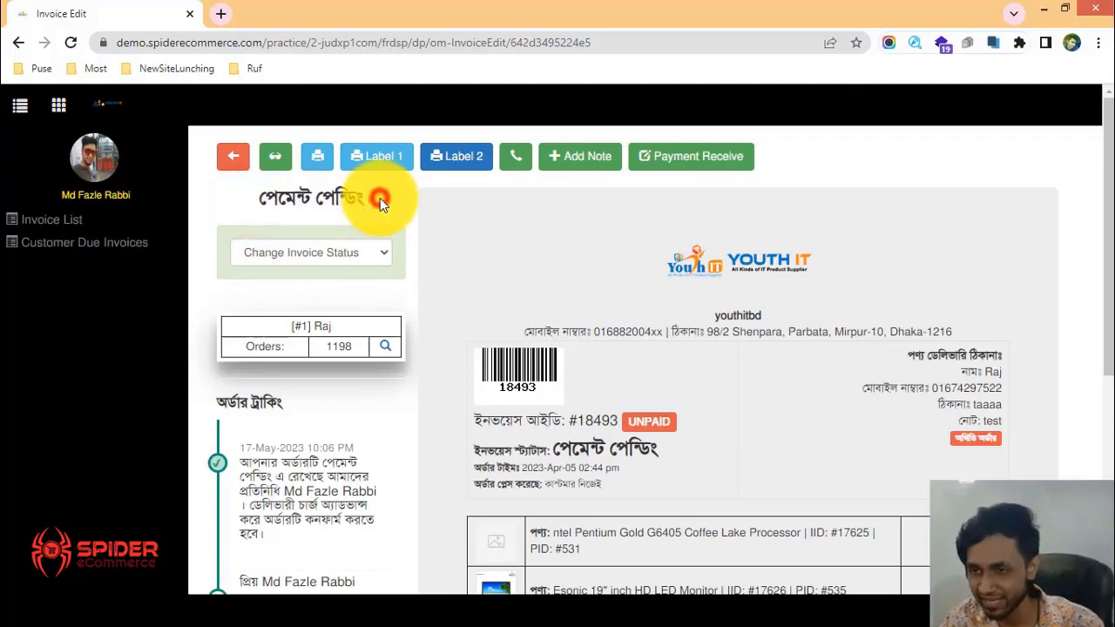
left_click(265, 205)
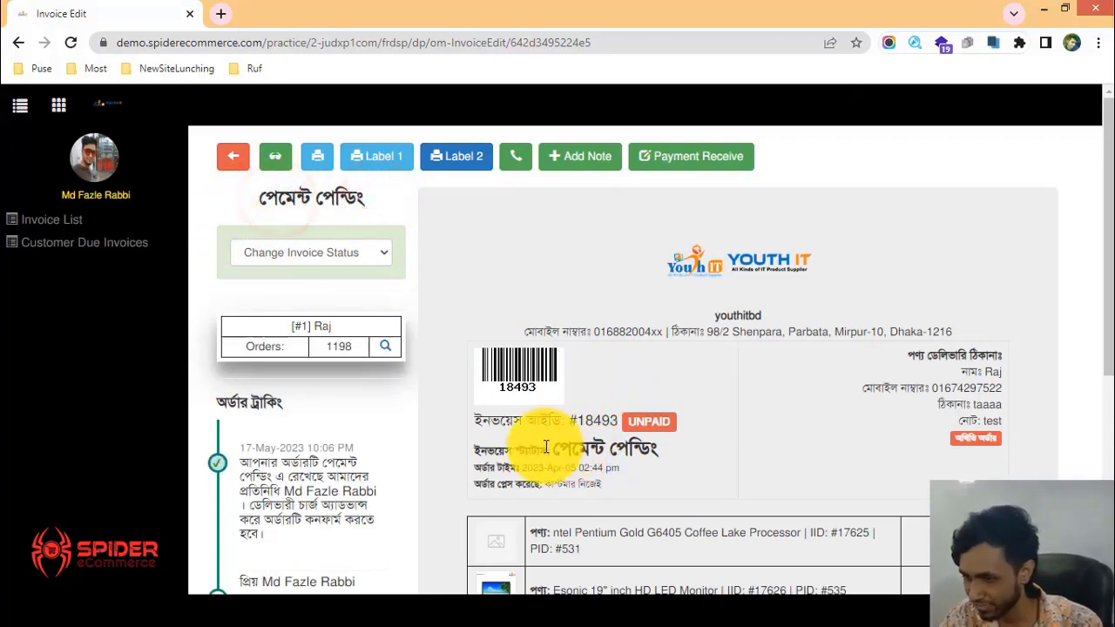
double_click(635, 450)
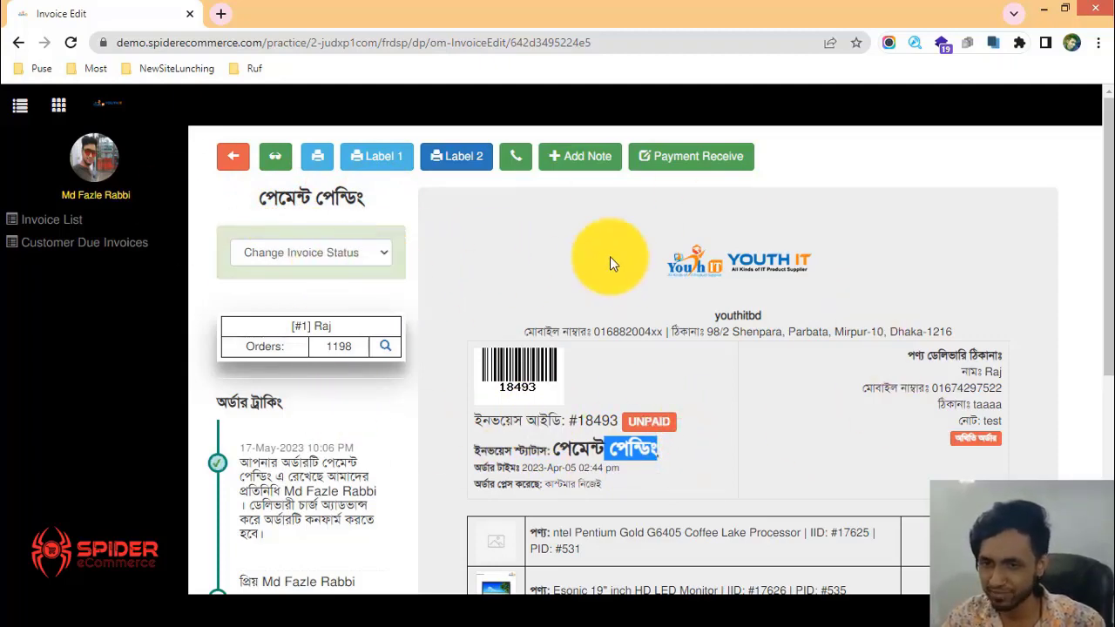
left_click(57, 219)
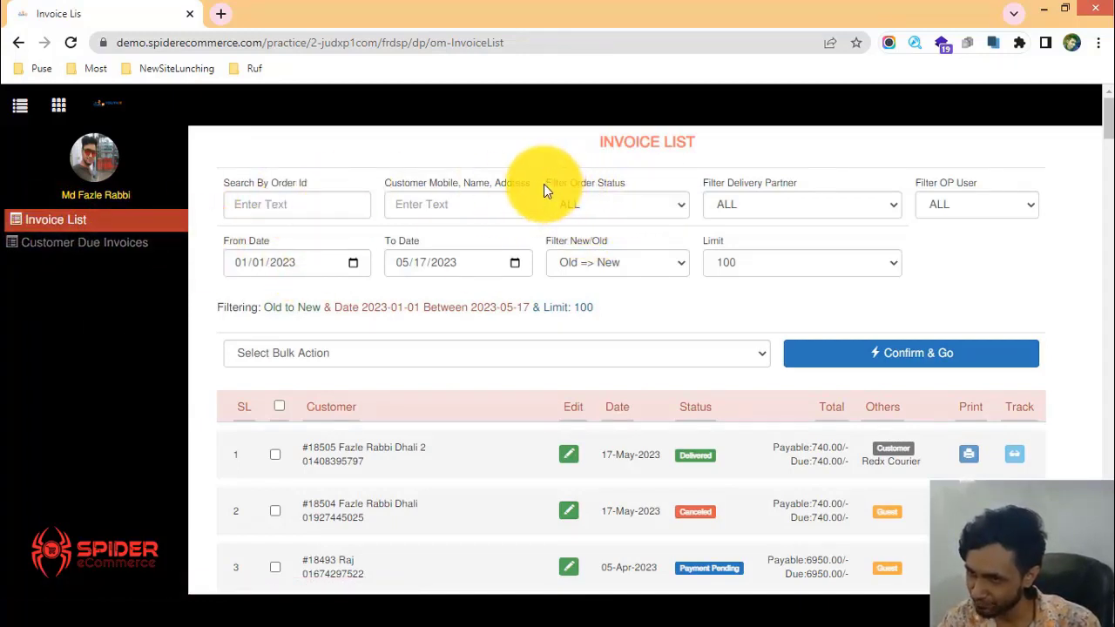
- Set Filter Order Status to Payment Pending so only the 05-Apr-2023 invoice is listed
left_click_drag(543, 183, 635, 188)
left_click(636, 182)
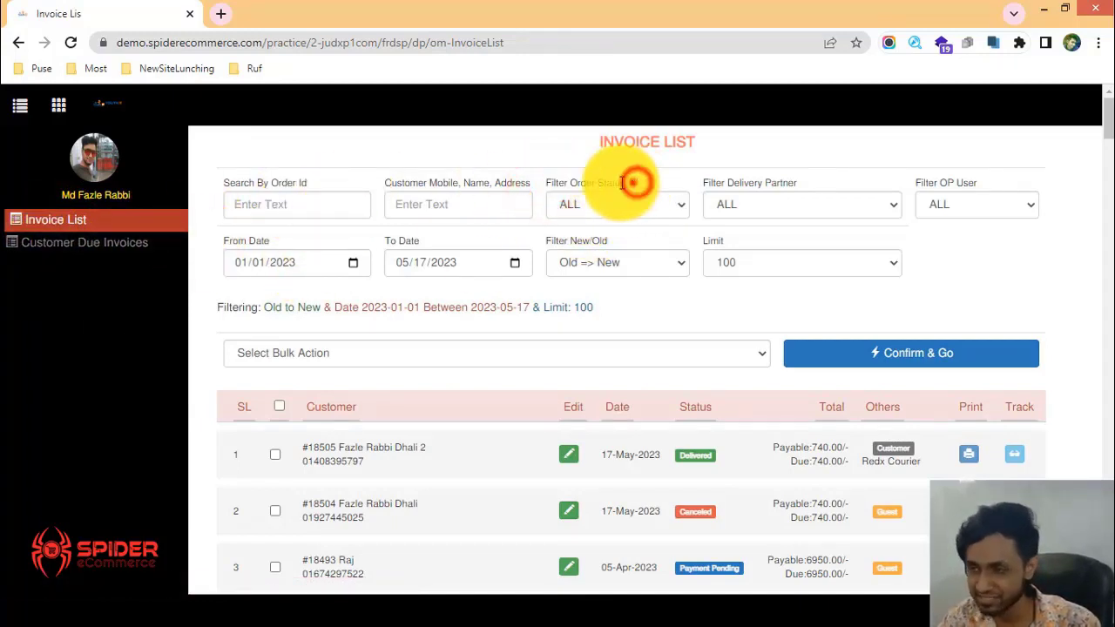
left_click(627, 202)
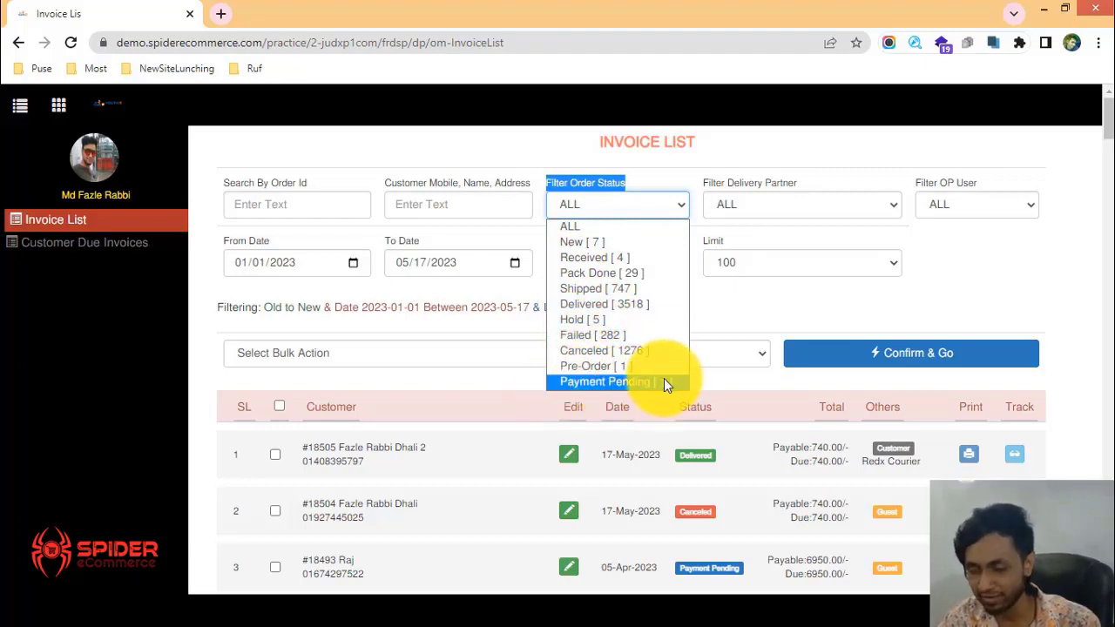
left_click(626, 381)
left_click(668, 212)
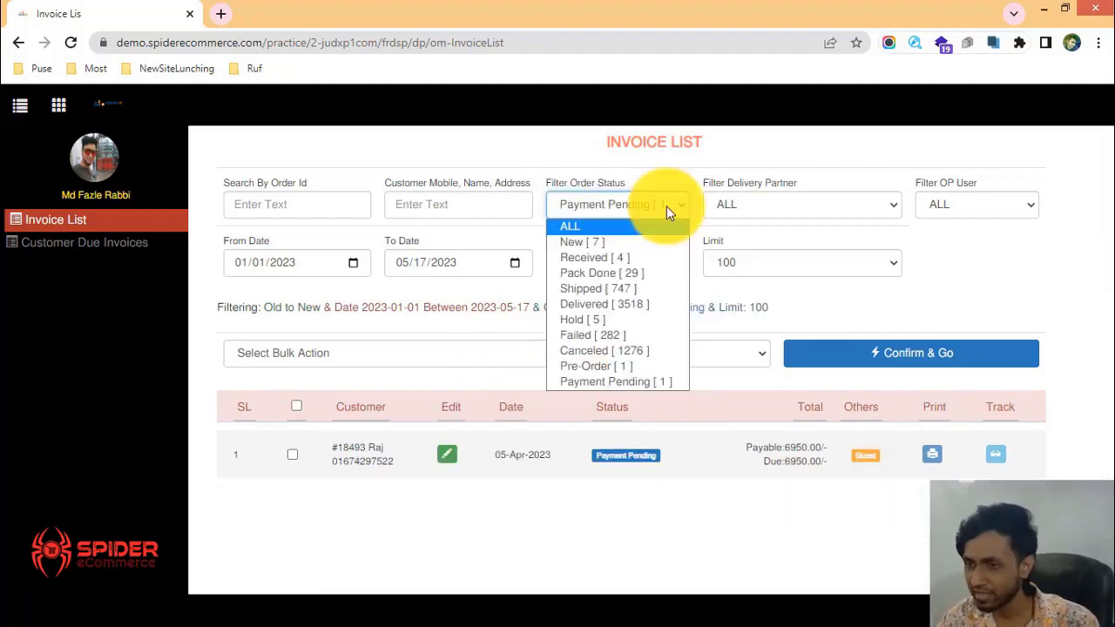
left_click(668, 212)
left_click(664, 209)
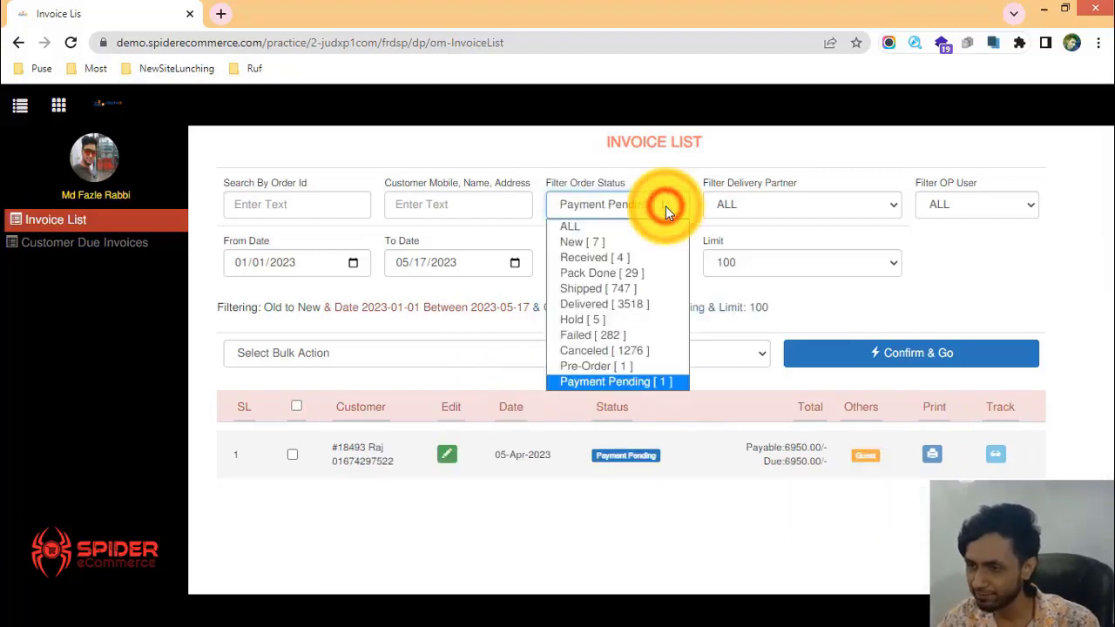
left_click(445, 383)
left_click_drag(336, 446, 398, 462)
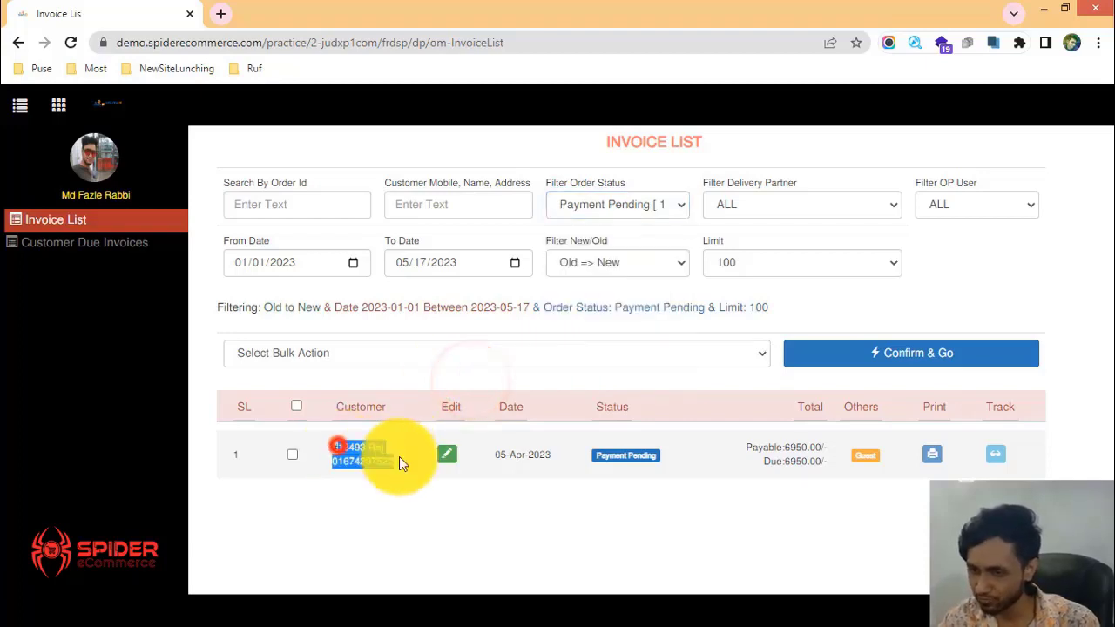
left_click(399, 457)
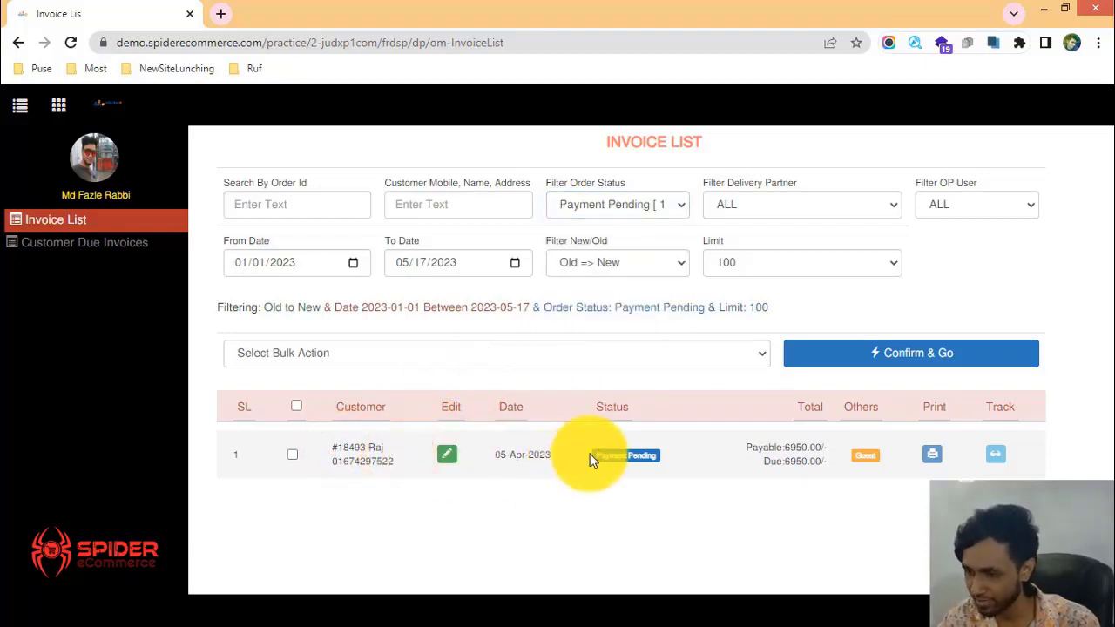
left_click_drag(589, 453, 666, 467)
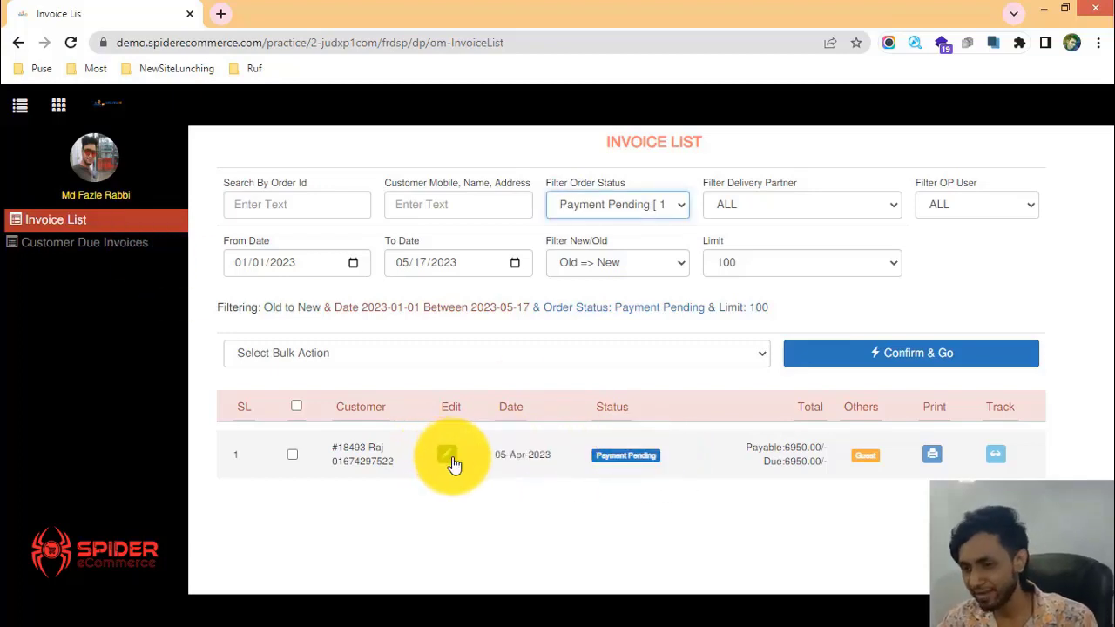
- Reopen the 05-Apr-2023 invoice for editing from the list re-filtered to Payment Pending
left_click(449, 454)
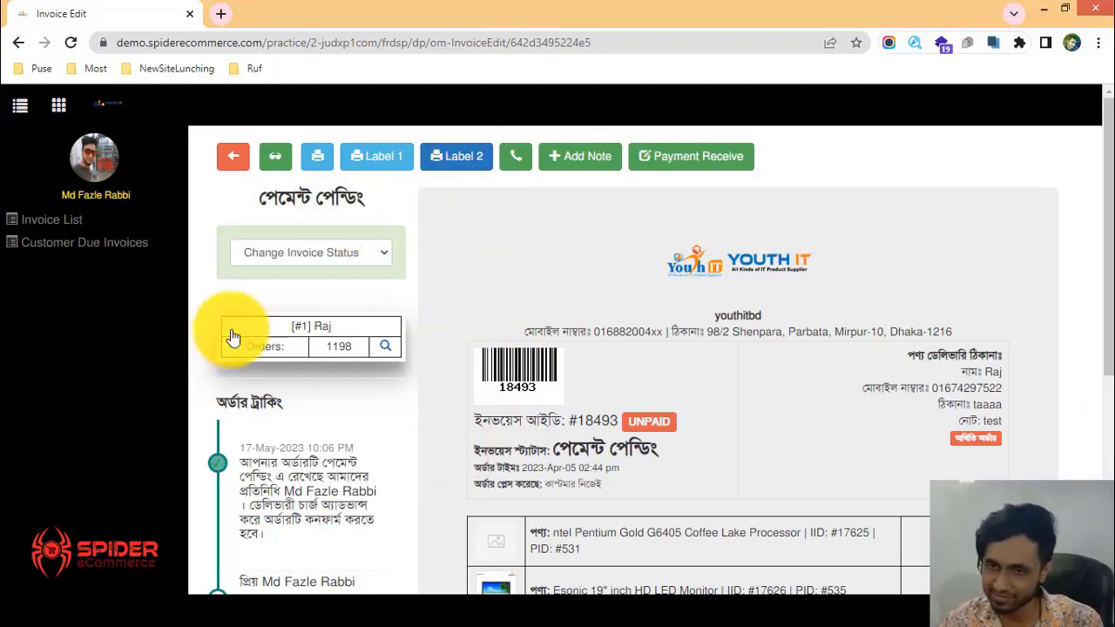
left_click(112, 228)
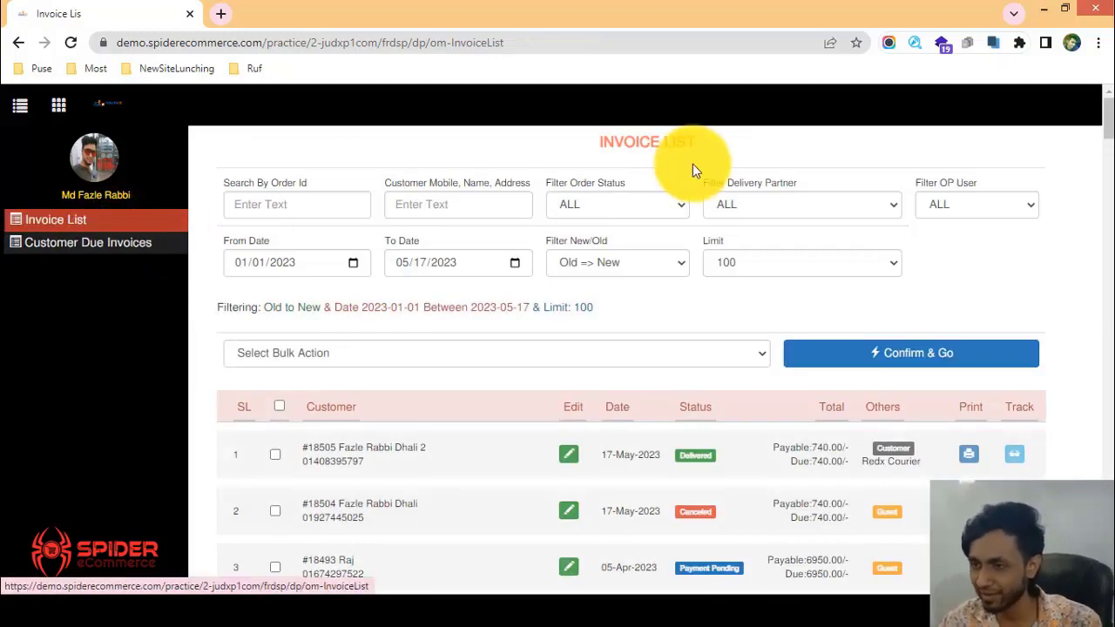
left_click(633, 204)
left_click(579, 381)
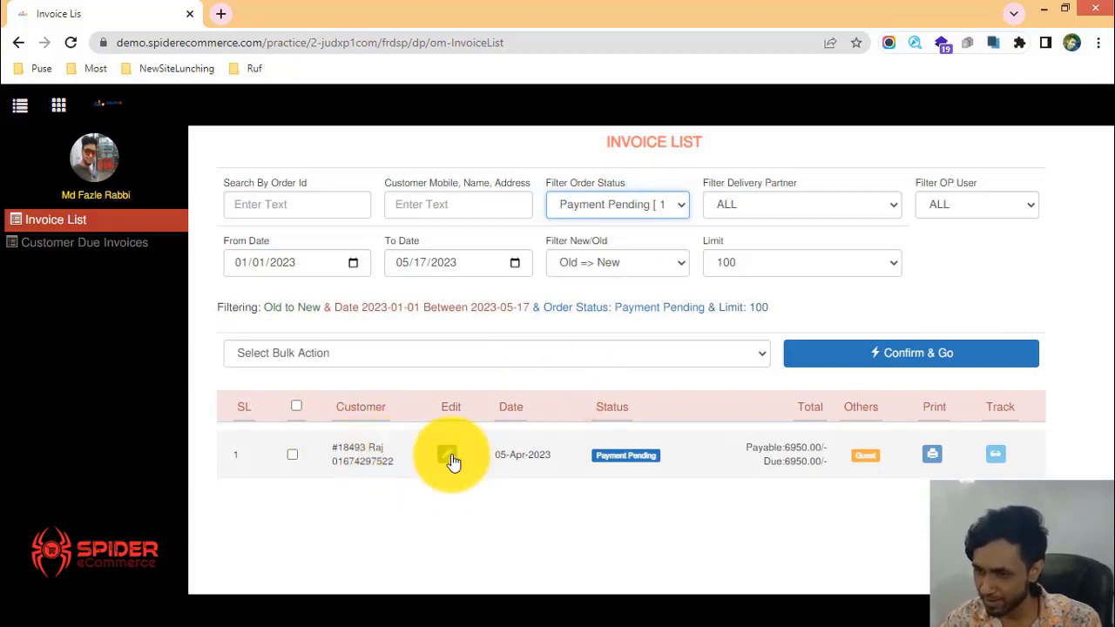
left_click(447, 453)
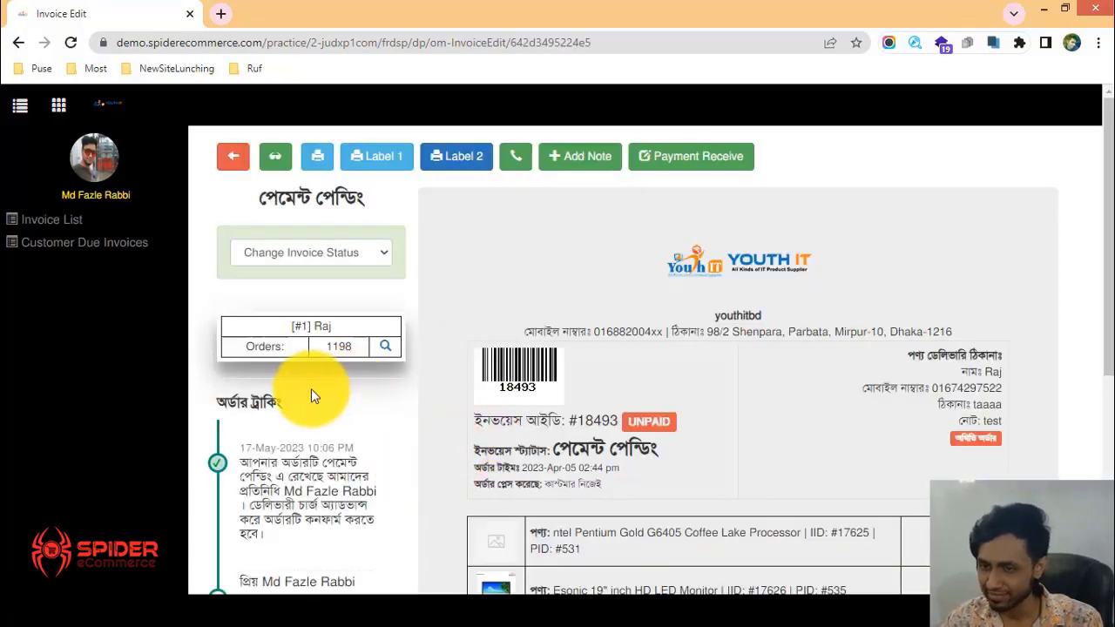